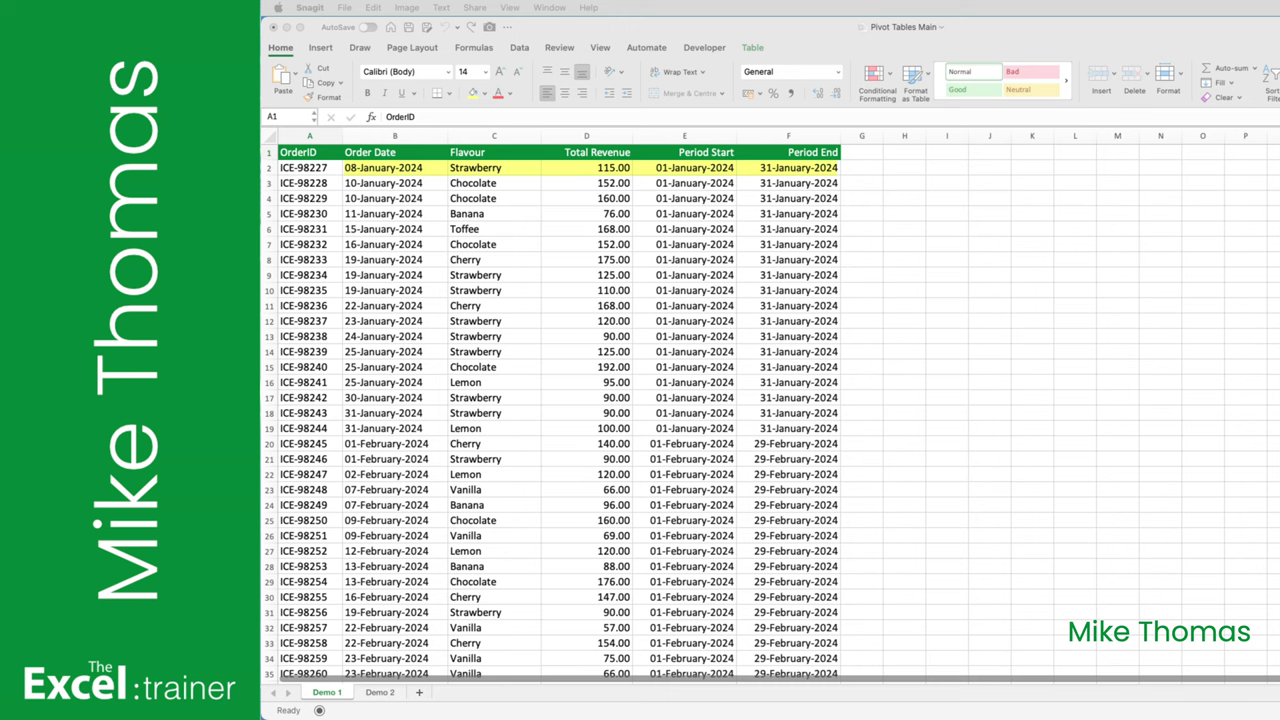
Step: Scroll down through the invoice table to bring the Period Start column rows into view
{"action": "scroll", "coordinate": [560, 400], "scroll_direction": "down", "scroll_amount": 20}
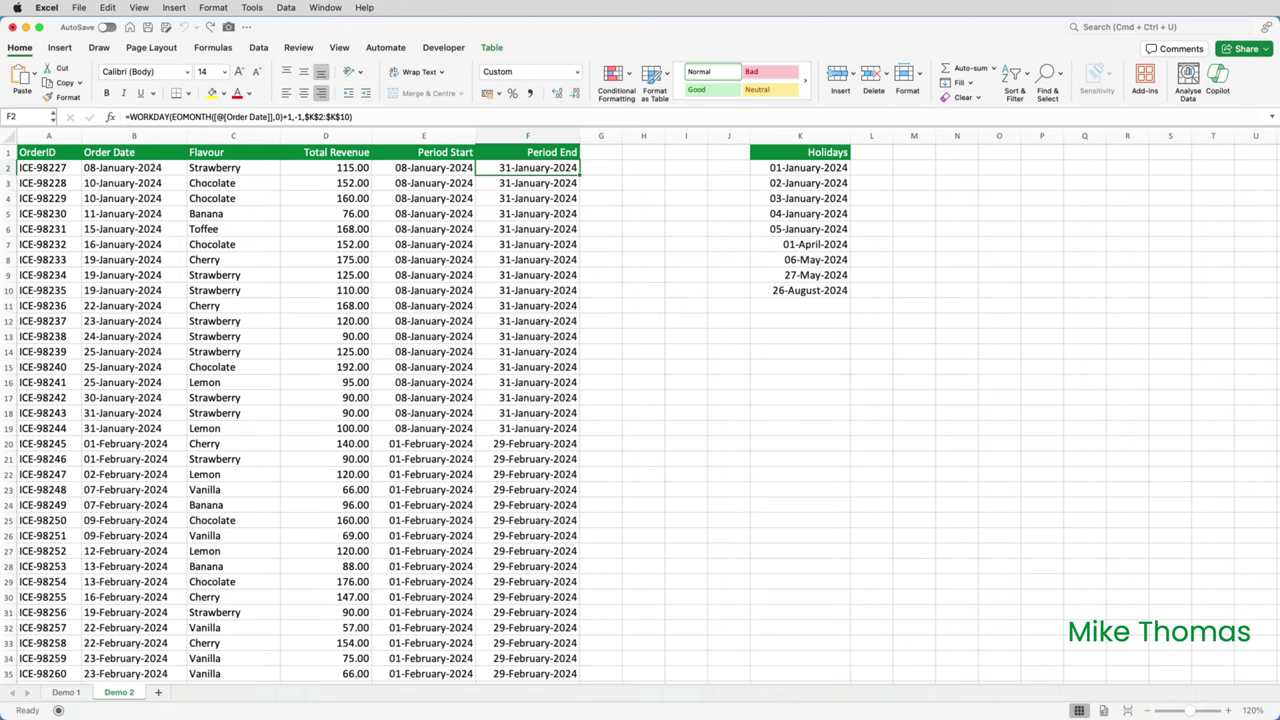
{"action": "key", "text": "Left"}
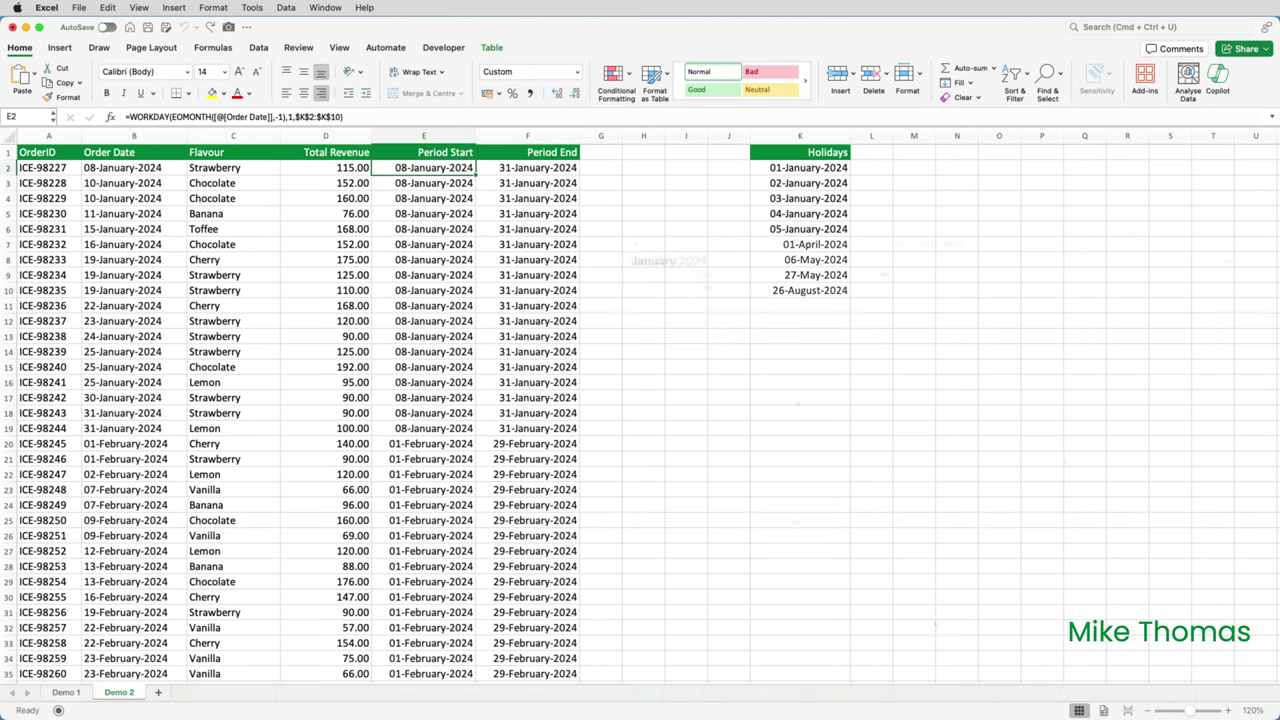